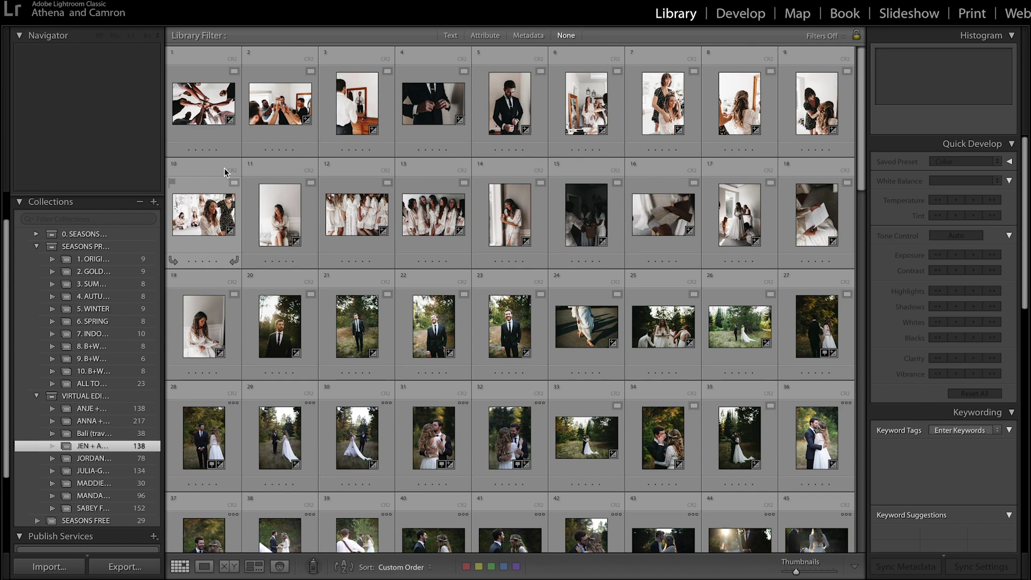
Enlarge the grid thumbnails and raise the exposure of the two dark suit photos, 4 and 5, by one small increment.
drag(796, 571, 815, 572)
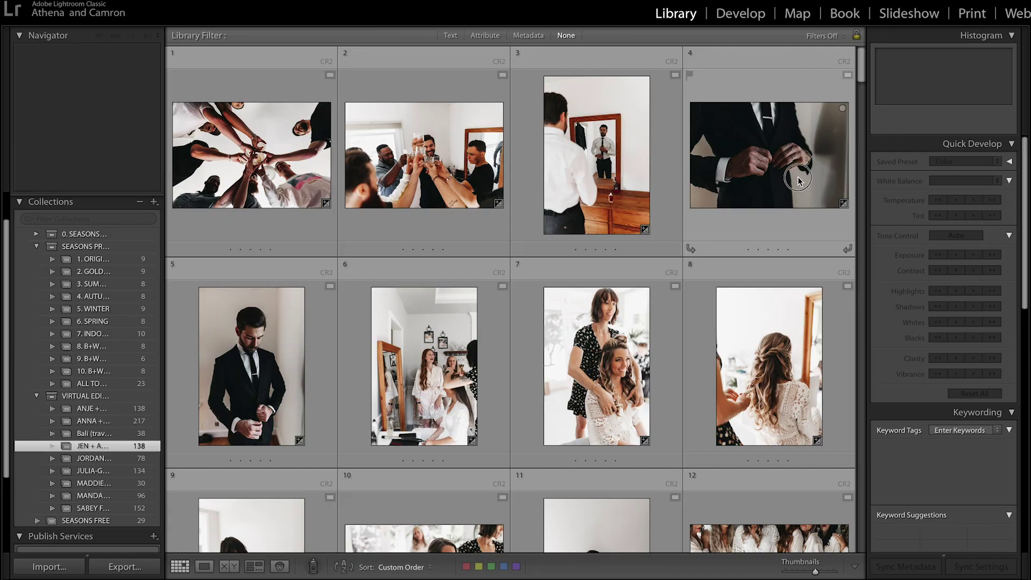
click(798, 177)
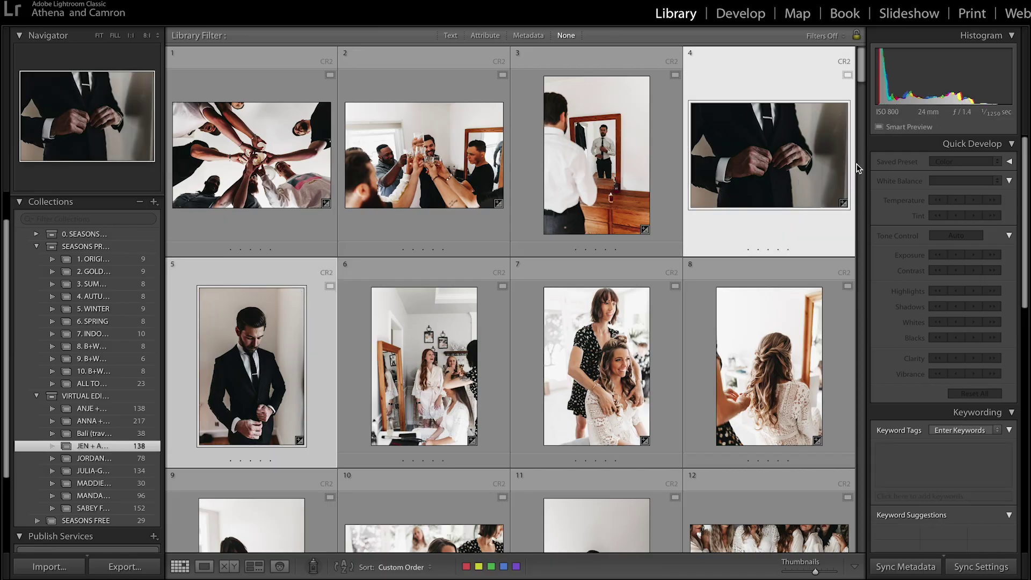
click(974, 255)
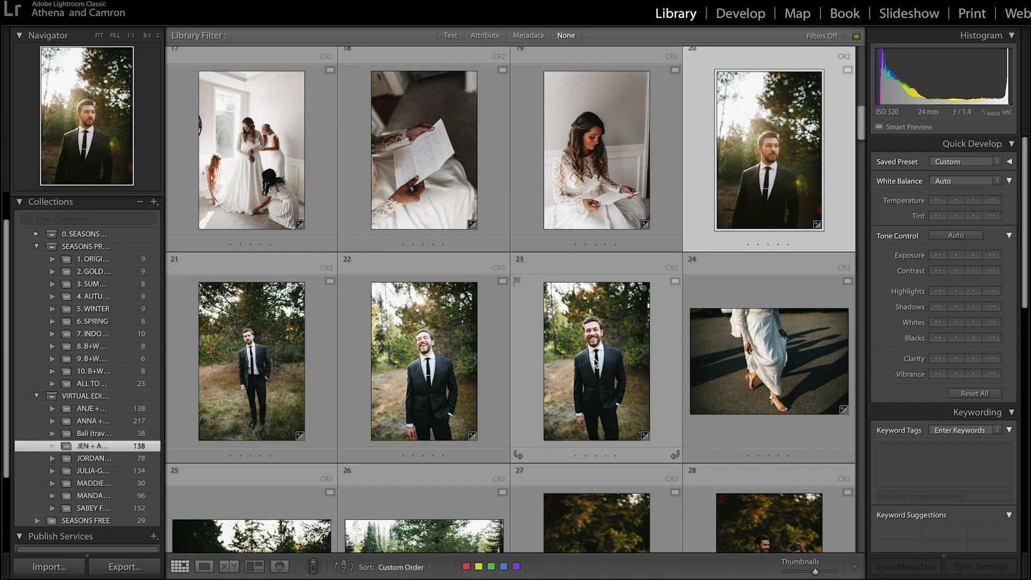
Select the three full-suit groom photos, 21 to 23, and warm their temperature slightly.
click(597, 360)
shift+click(246, 374)
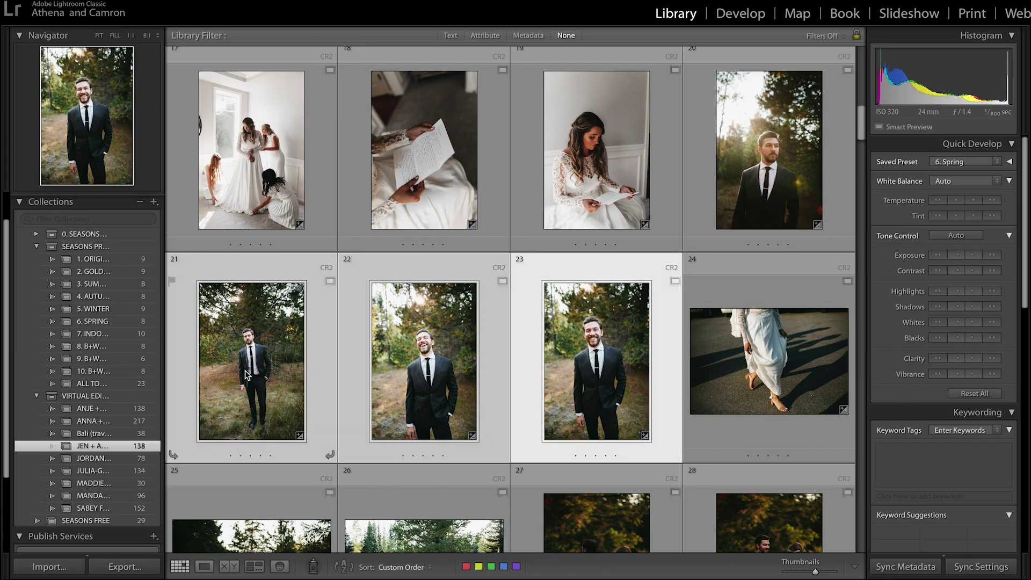
click(974, 207)
click(973, 201)
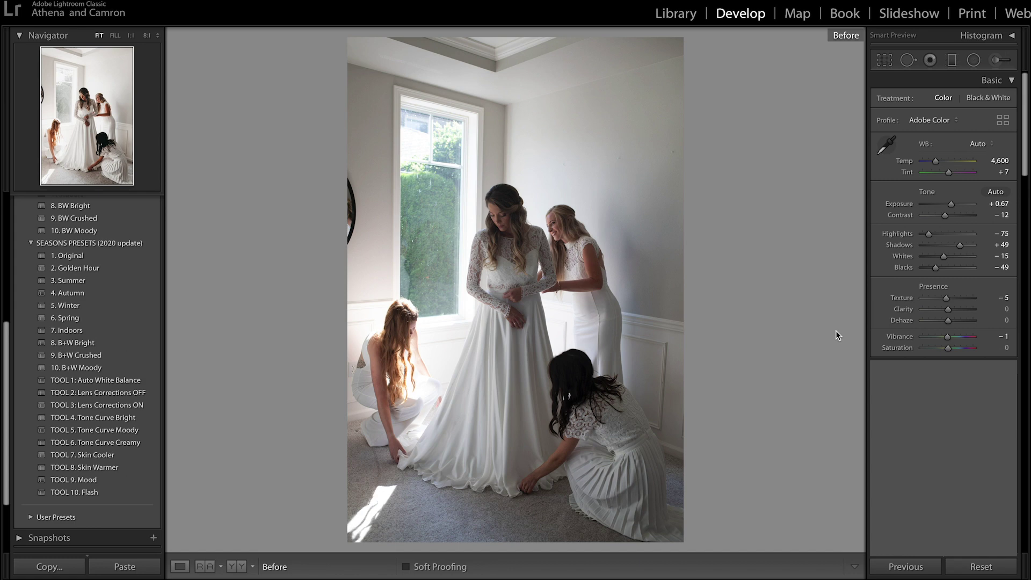
Compare the bridal prep photo's original with its edited version and examine the window area up close.
key(backslash)
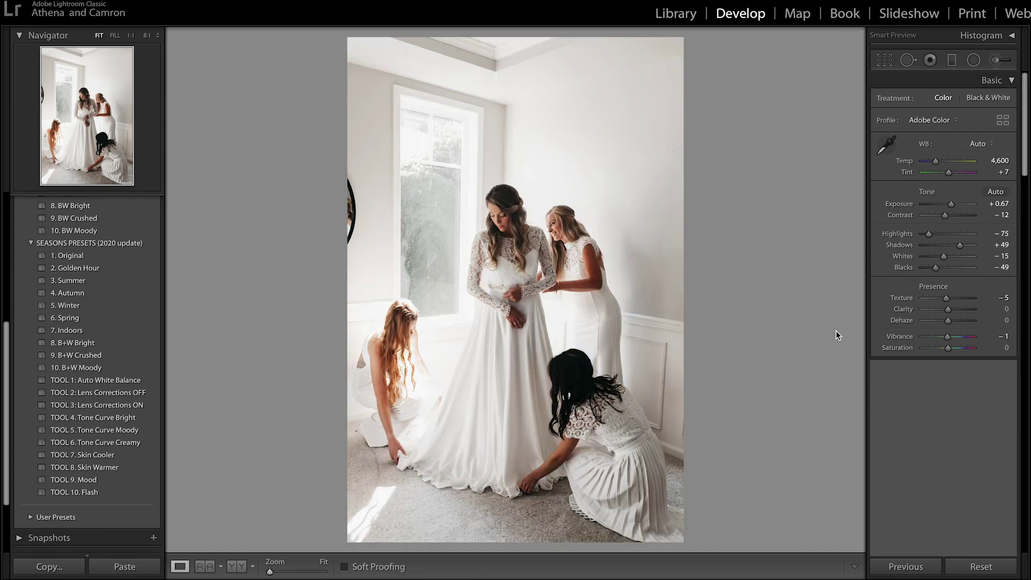
drag(467, 225, 780, 261)
key(ctrl+minus)
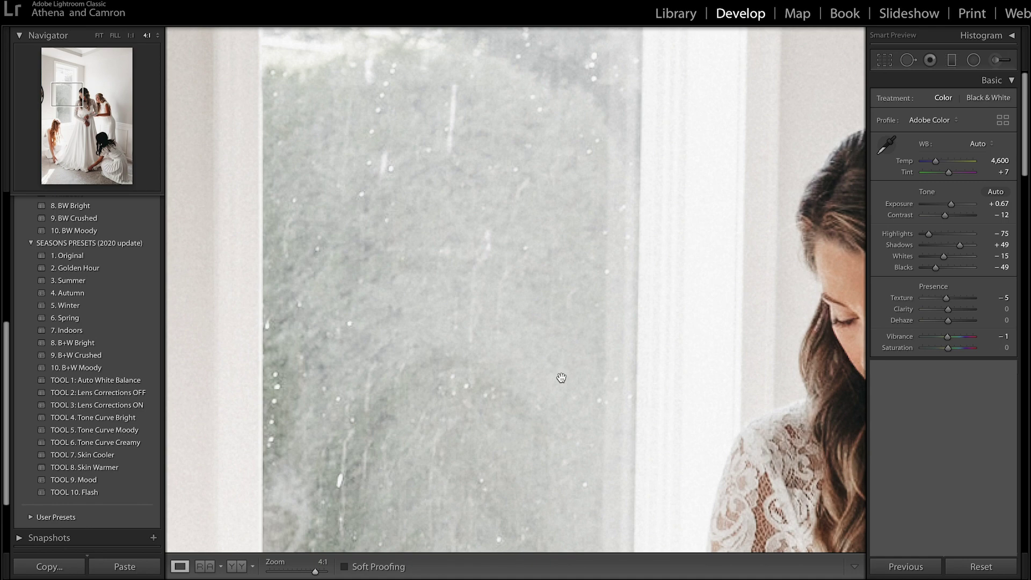
key(ctrl+minus)
key(ctrl+minus)
key(ctrl+minus)
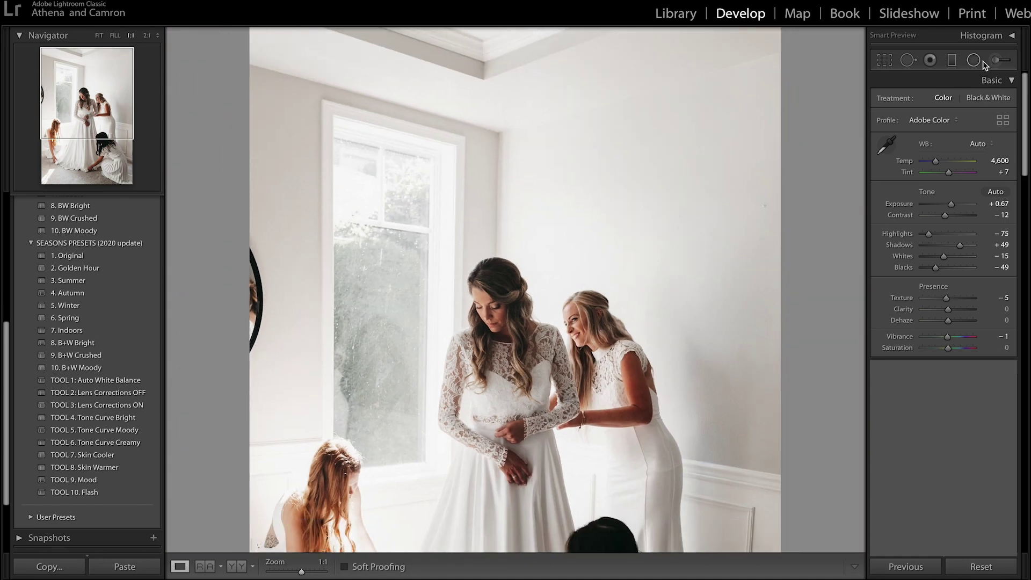
Set up an Adjustment Brush with exposure 4.00, size 7.5, feather 0, flow 25, density 100 and Auto Mask off.
click(994, 60)
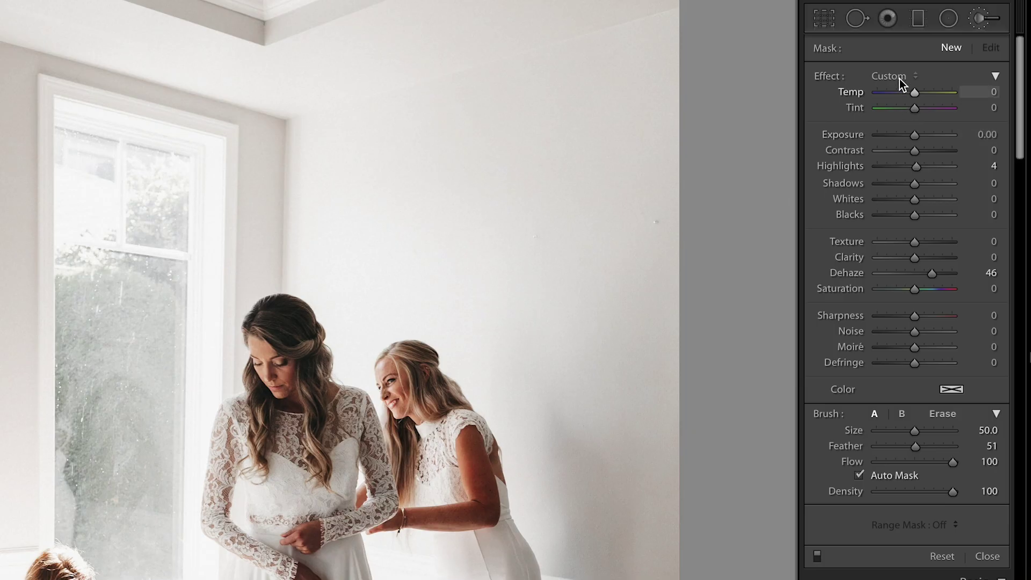
drag(936, 135, 969, 142)
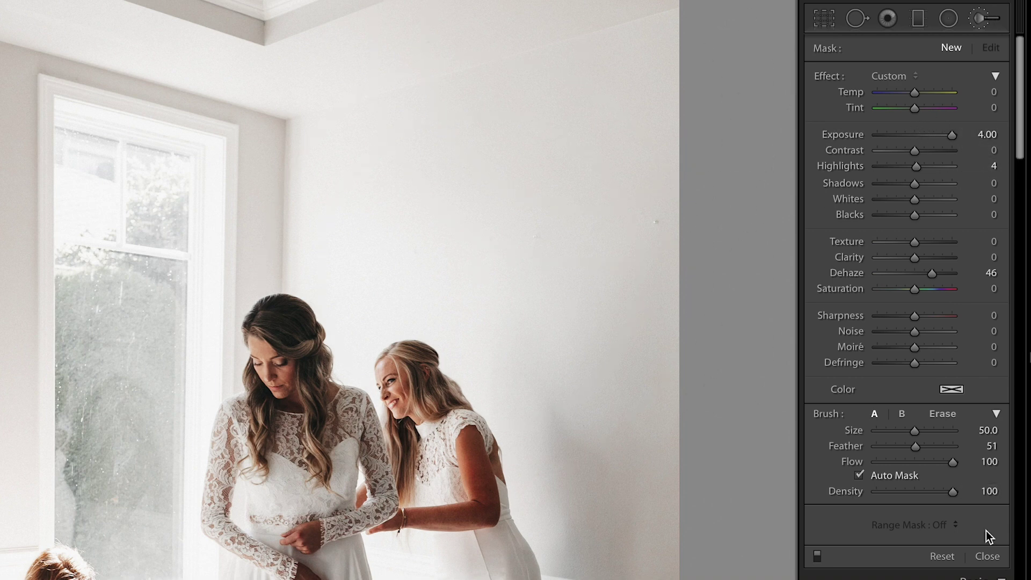
click(894, 431)
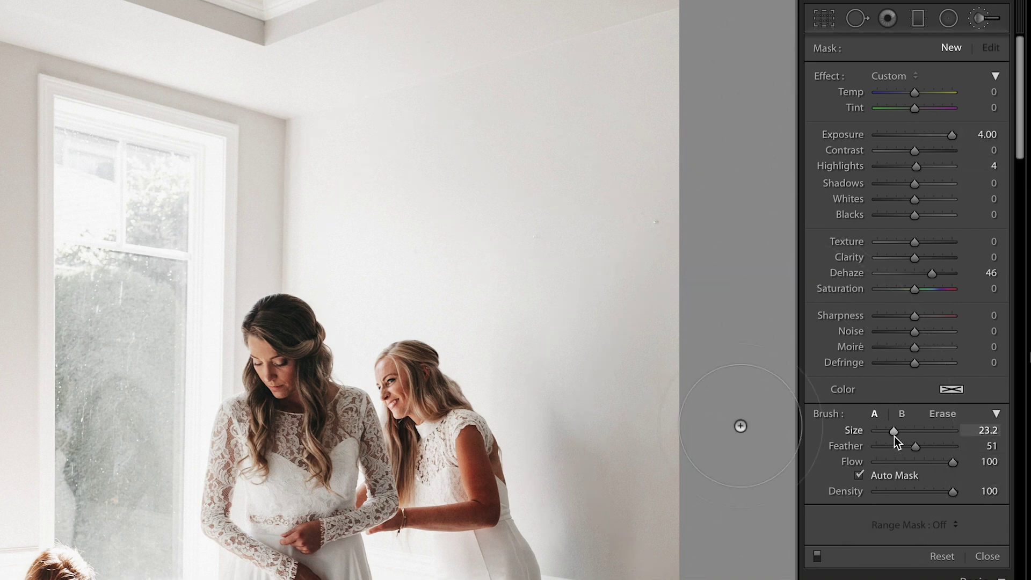
mouse_move(896, 444)
mouse_down()
mouse_move(868, 455)
mouse_move(916, 463)
mouse_move(900, 467)
mouse_move(949, 463)
mouse_move(888, 472)
mouse_move(895, 480)
mouse_up()
click(885, 475)
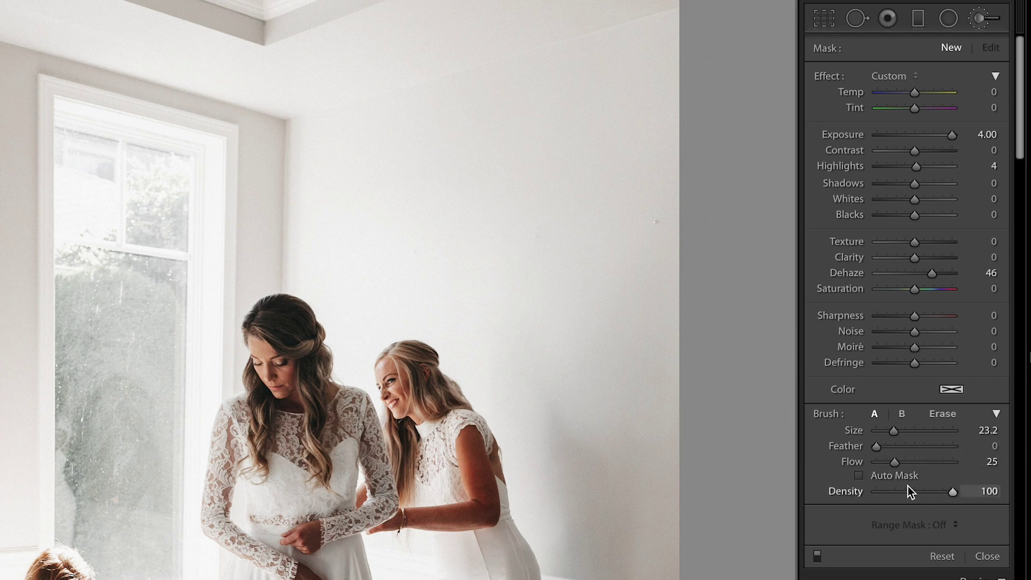
drag(890, 431, 884, 426)
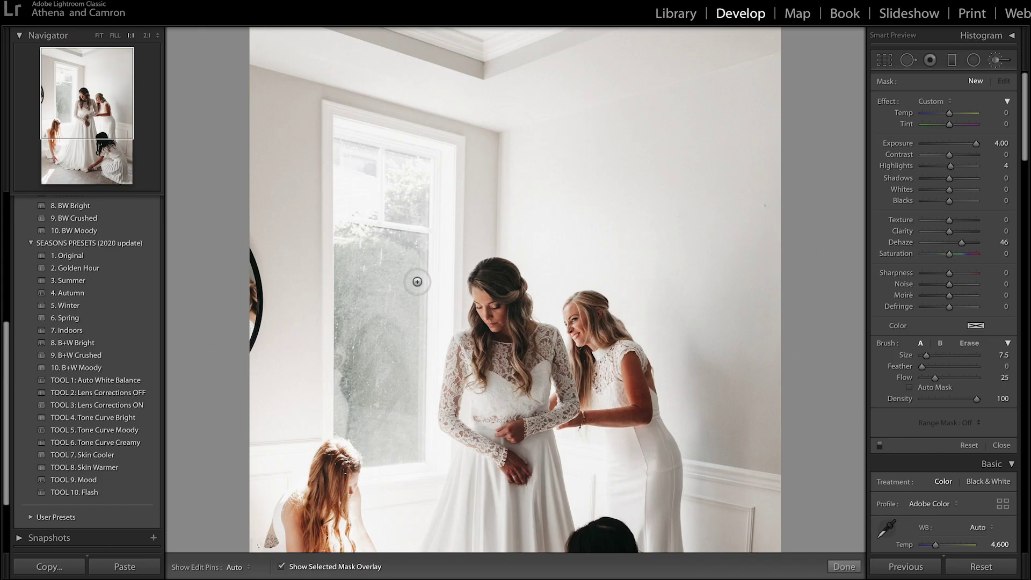
Paint the exposure mask over the entire window glass, raising the brush flow to 76 and reducing its size to 6.3.
drag(400, 270, 401, 340)
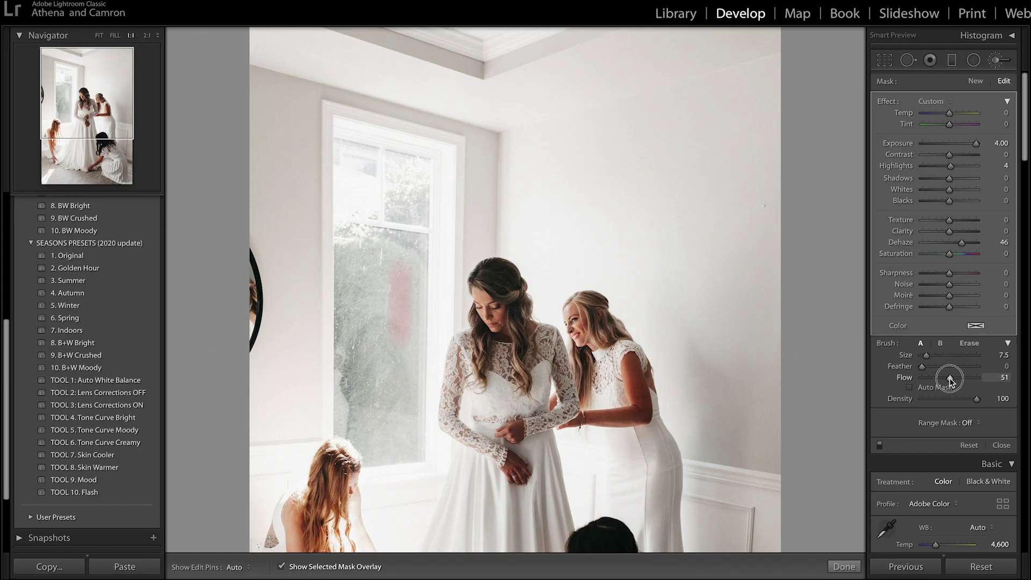
drag(400, 269, 397, 342)
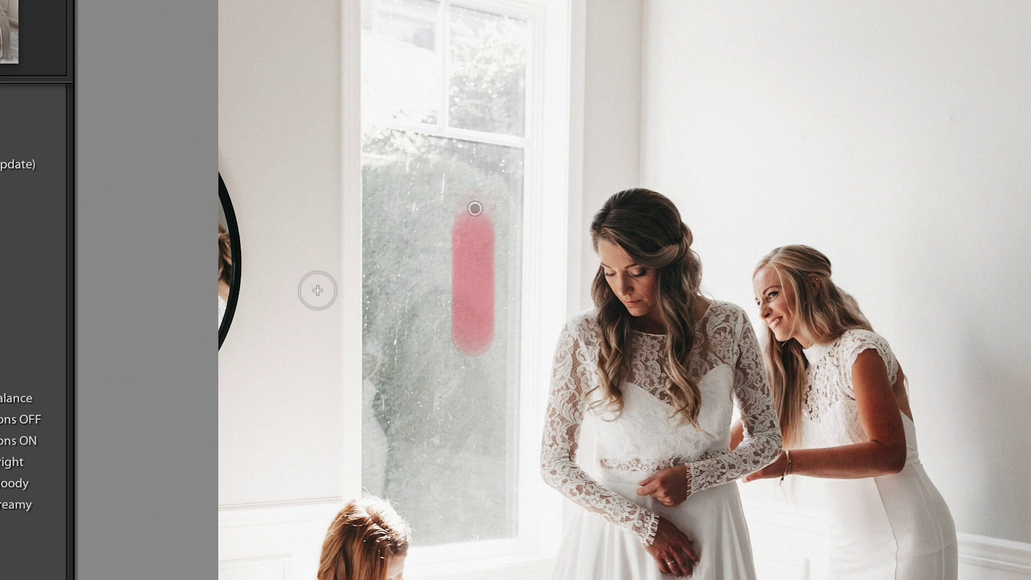
mouse_move(397, 212)
mouse_down()
mouse_move(389, 287)
mouse_move(414, 258)
mouse_move(430, 281)
mouse_move(448, 199)
mouse_move(474, 244)
mouse_up()
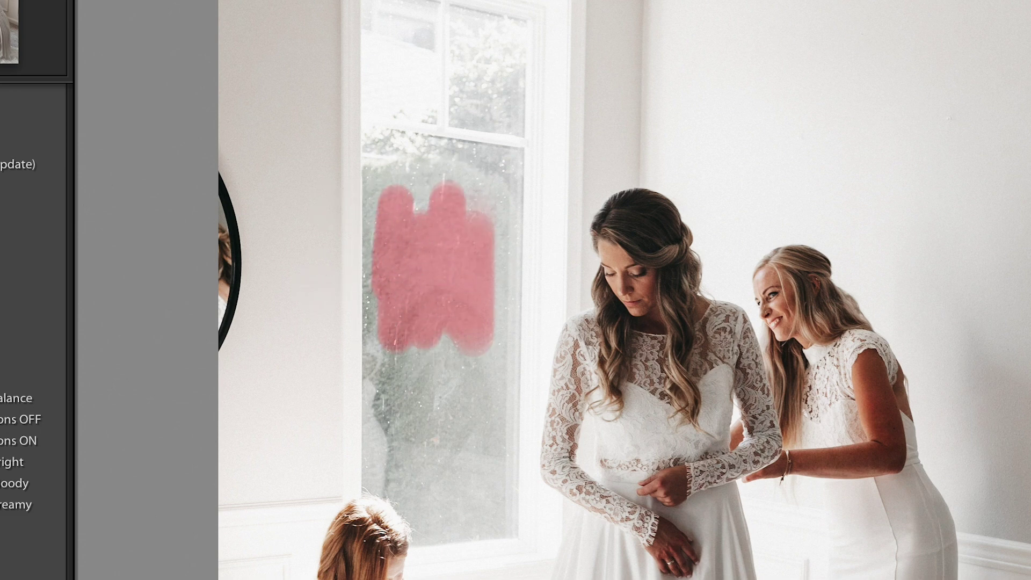
key(o)
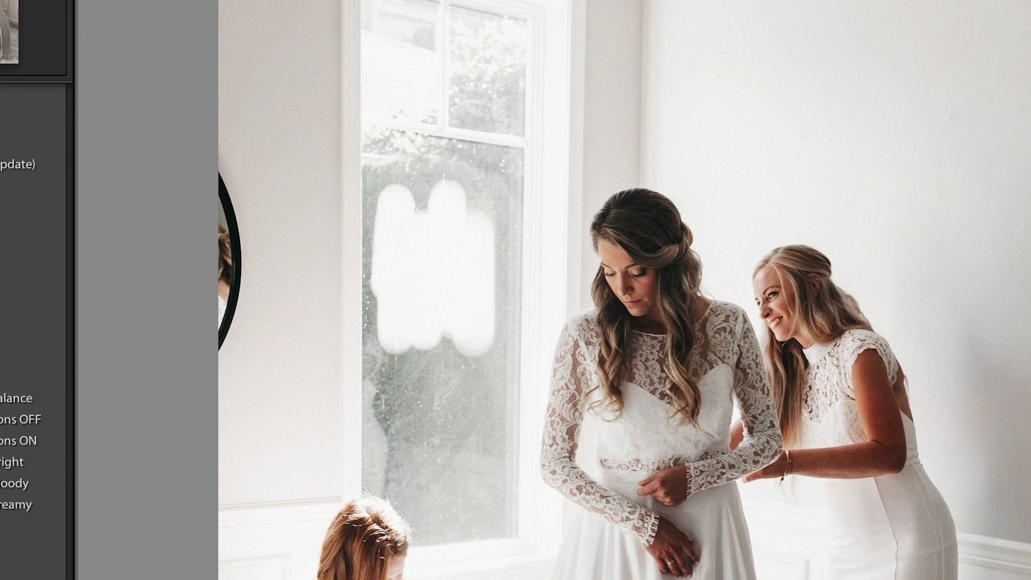
key(o)
mouse_move(393, 200)
mouse_down()
mouse_move(387, 231)
mouse_move(379, 131)
mouse_move(385, 205)
mouse_move(428, 138)
mouse_move(465, 177)
mouse_move(494, 173)
mouse_move(509, 115)
mouse_move(491, 304)
mouse_move(499, 198)
mouse_move(497, 277)
mouse_move(499, 211)
mouse_move(475, 207)
mouse_move(419, 329)
mouse_move(458, 346)
mouse_move(479, 375)
mouse_move(500, 343)
mouse_move(370, 474)
mouse_move(420, 516)
mouse_up()
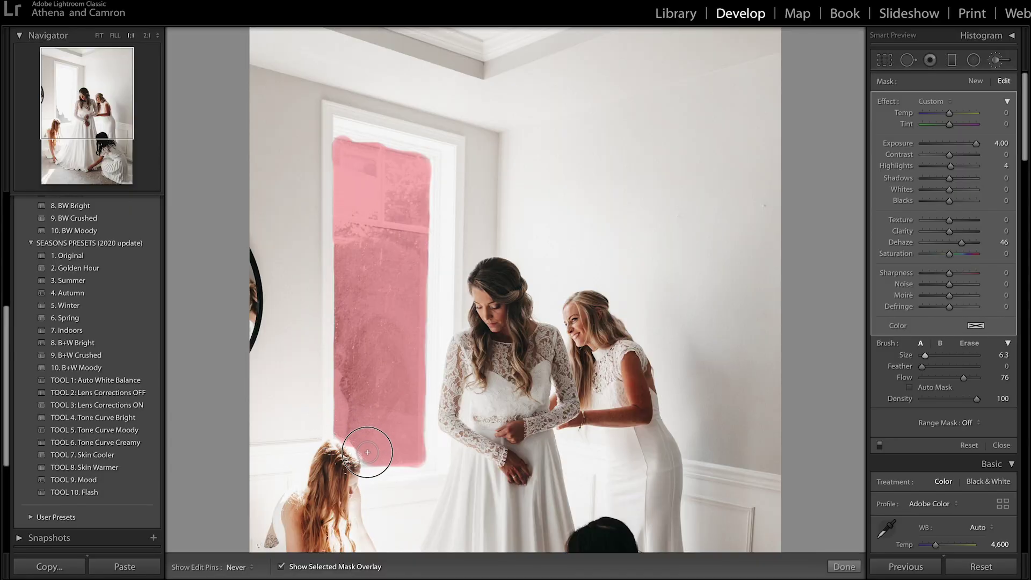
Erase the mask where it spills onto the seated bridesmaid's hair and hide the mask overlay.
key(h)
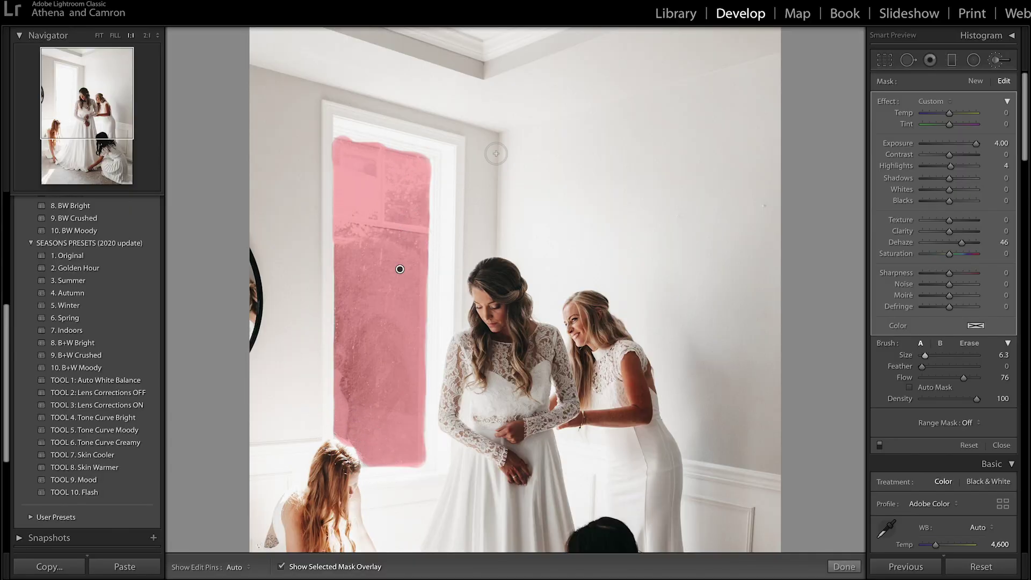
key(alt)
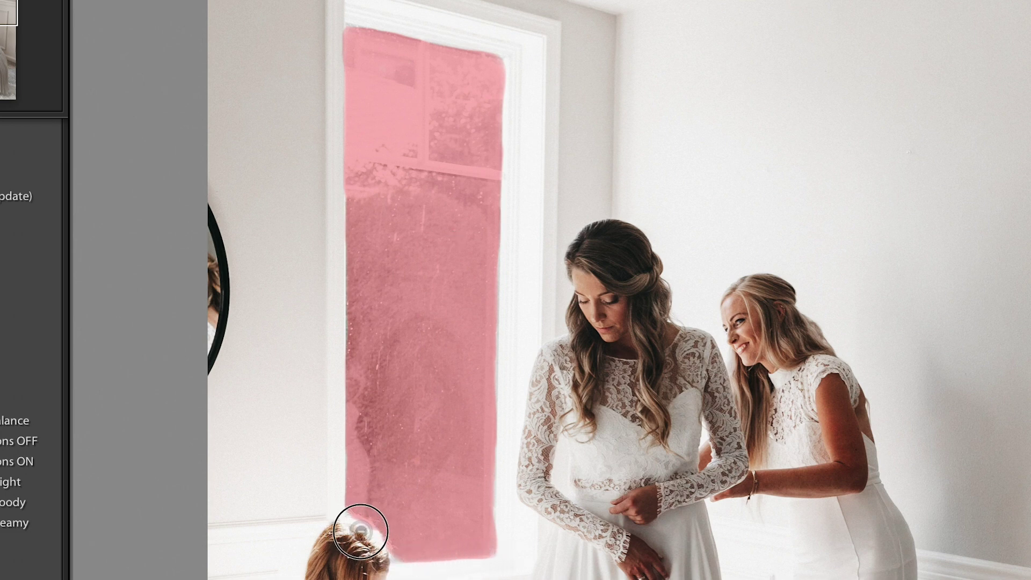
drag(370, 536, 351, 527)
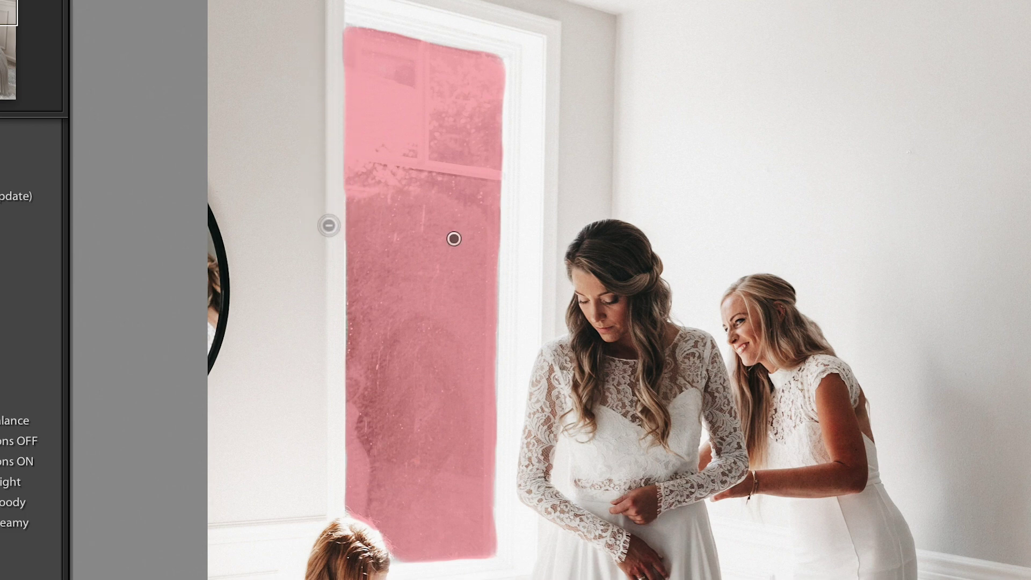
key(o)
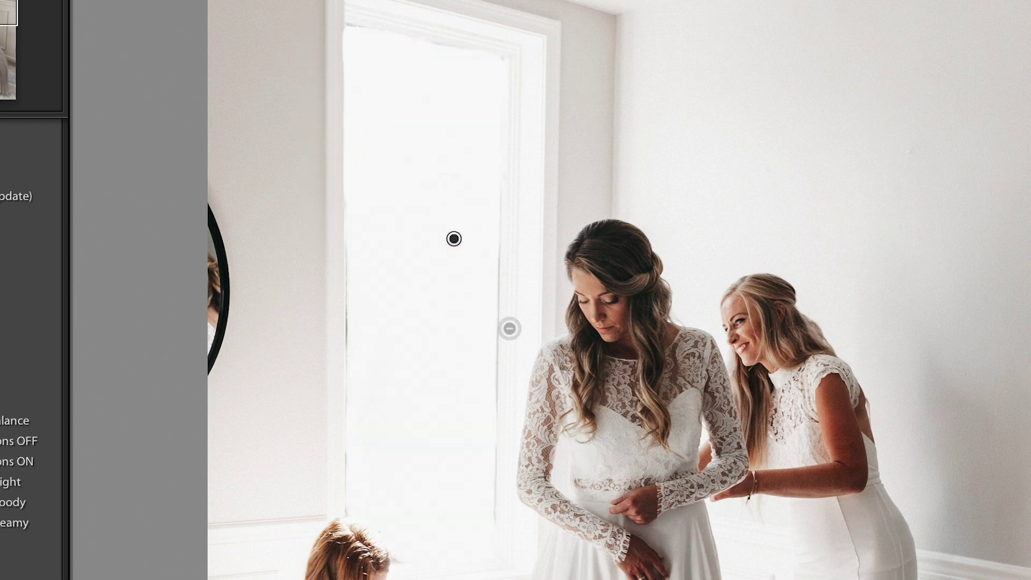
Brush over the remaining dark lines along both vertical edges of the window glass with the edit pins hidden.
key(ctrl+equal)
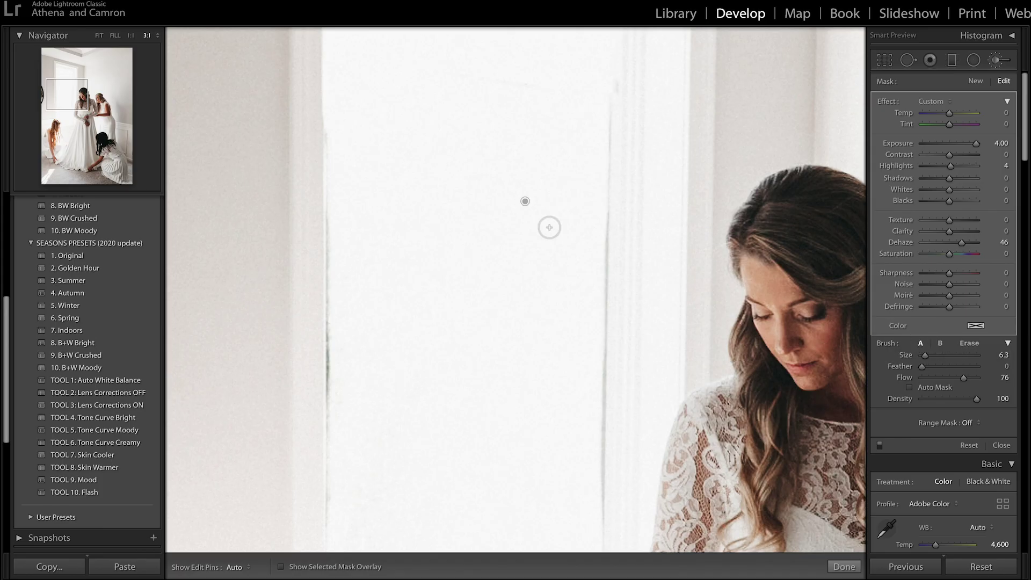
key(h)
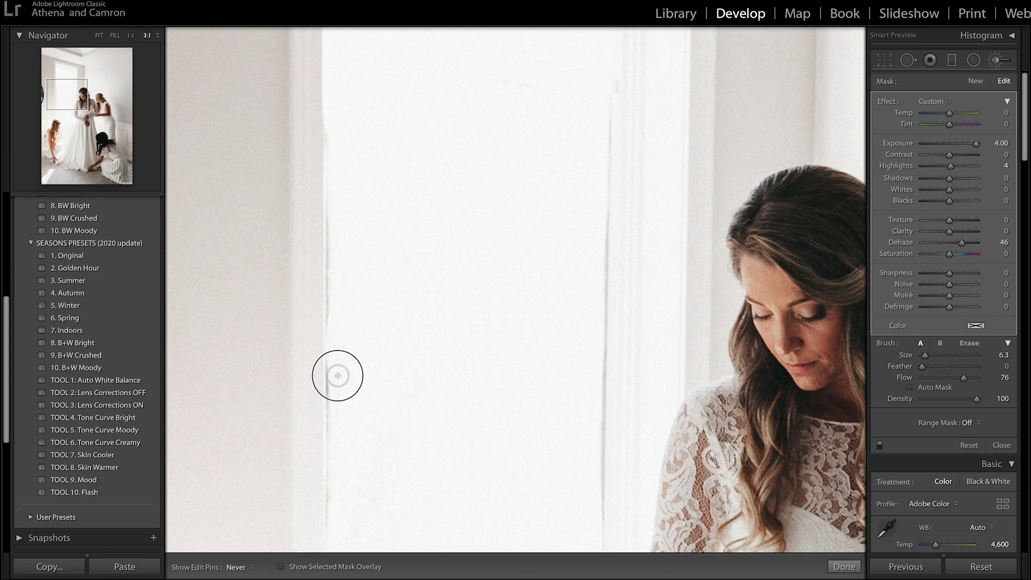
drag(335, 388, 336, 341)
mouse_move(339, 410)
mouse_down()
mouse_move(336, 391)
mouse_move(335, 498)
mouse_up()
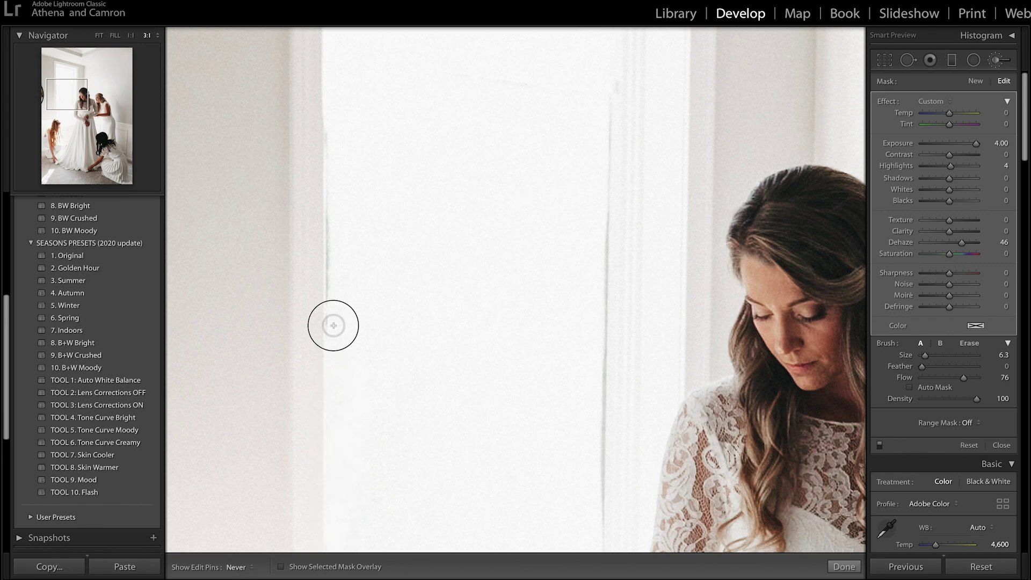
drag(608, 79, 599, 539)
key(z)
key(z)
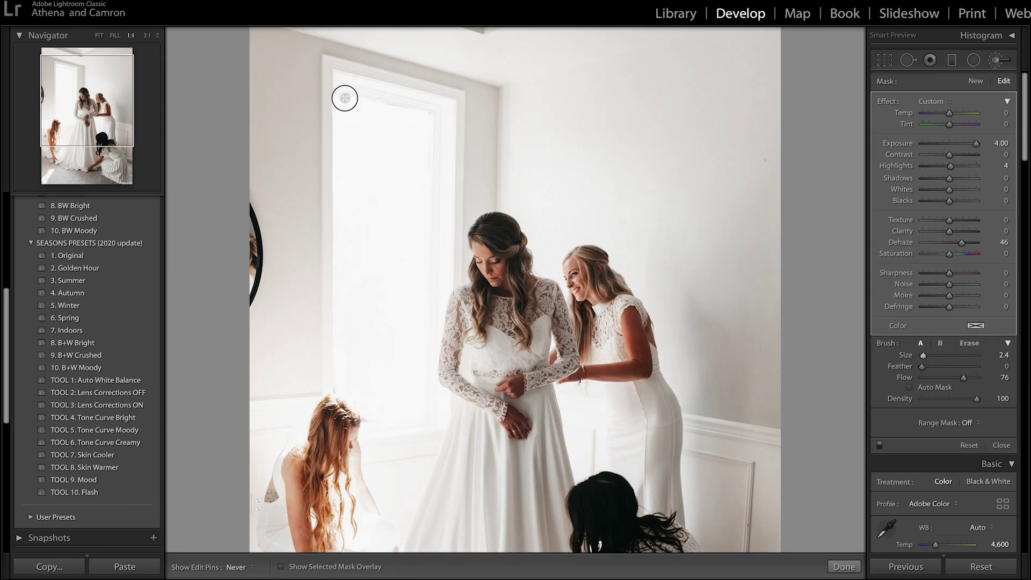
Set the window mask's highlights to 100, try exposure 2.28, and raise the exposure again until the glass is pure white.
drag(949, 147, 967, 153)
text(100)
key(Return)
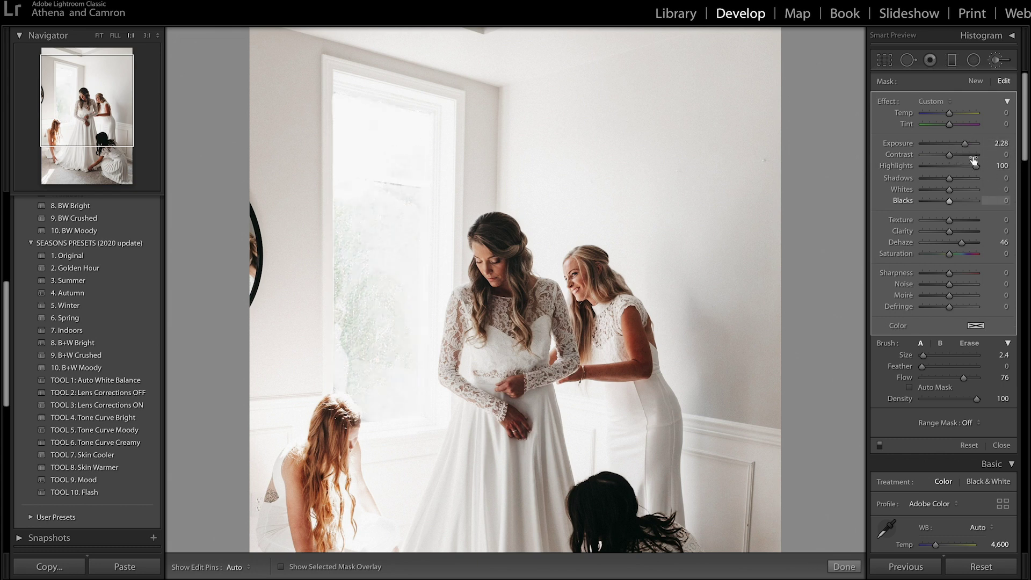
drag(953, 156, 980, 143)
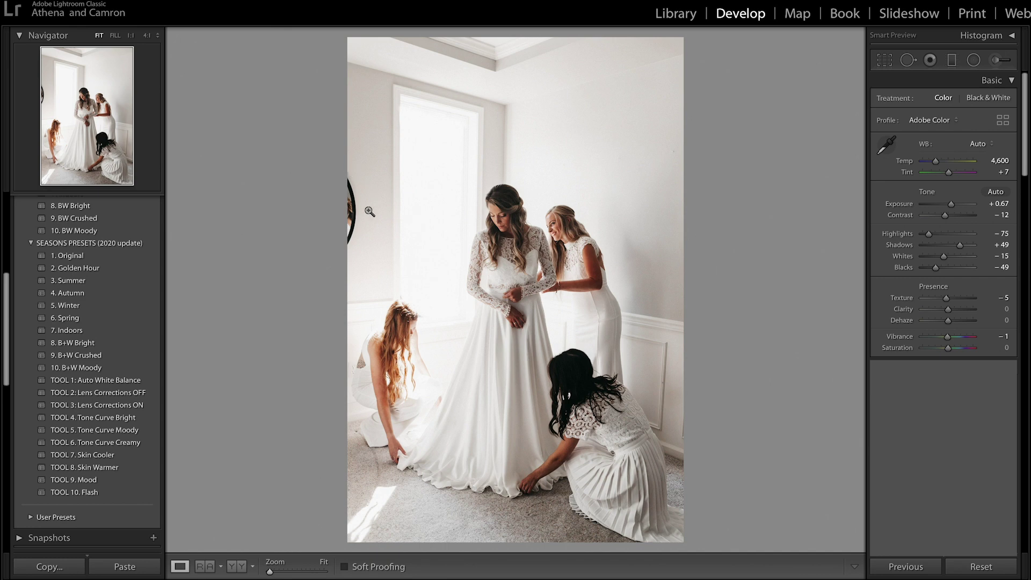
Adjust the Spot Removal brush opacity and paint in Heal mode over the black-framed mirror at the photo's edge.
click(910, 60)
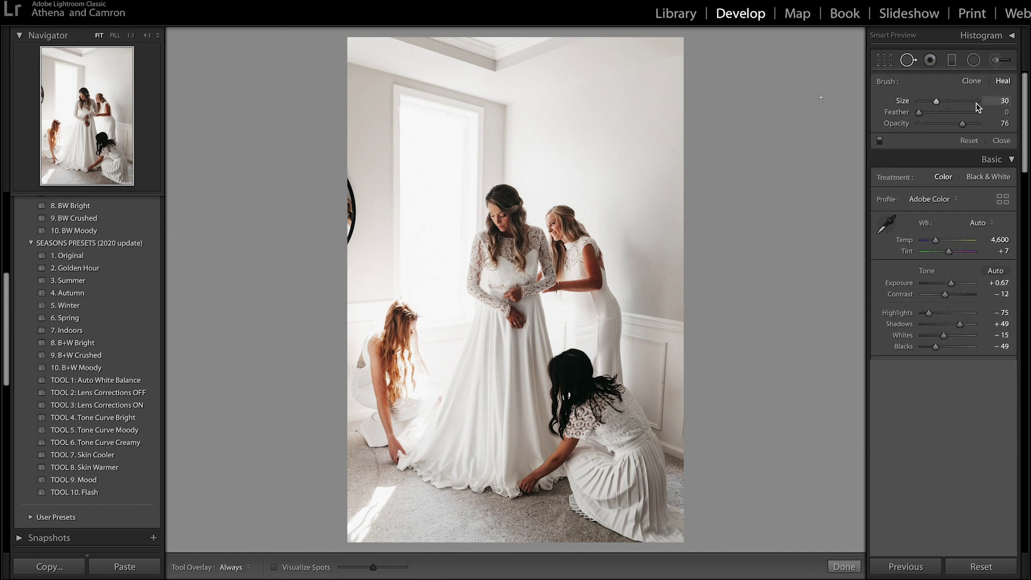
click(971, 125)
mouse_move(971, 125)
mouse_down()
mouse_move(981, 125)
mouse_move(964, 110)
mouse_up()
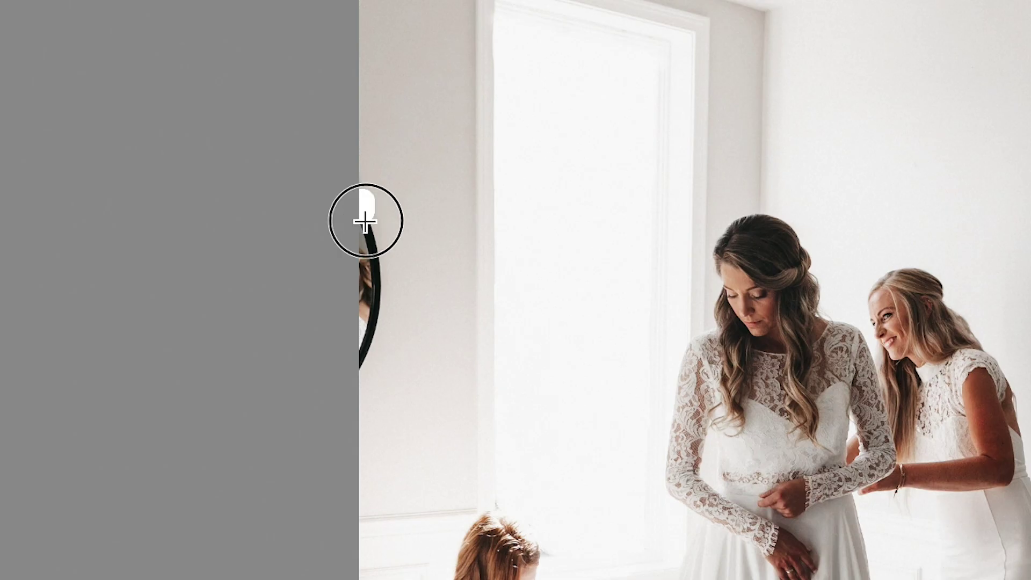
mouse_move(349, 178)
mouse_down()
mouse_move(345, 234)
mouse_move(348, 194)
mouse_up()
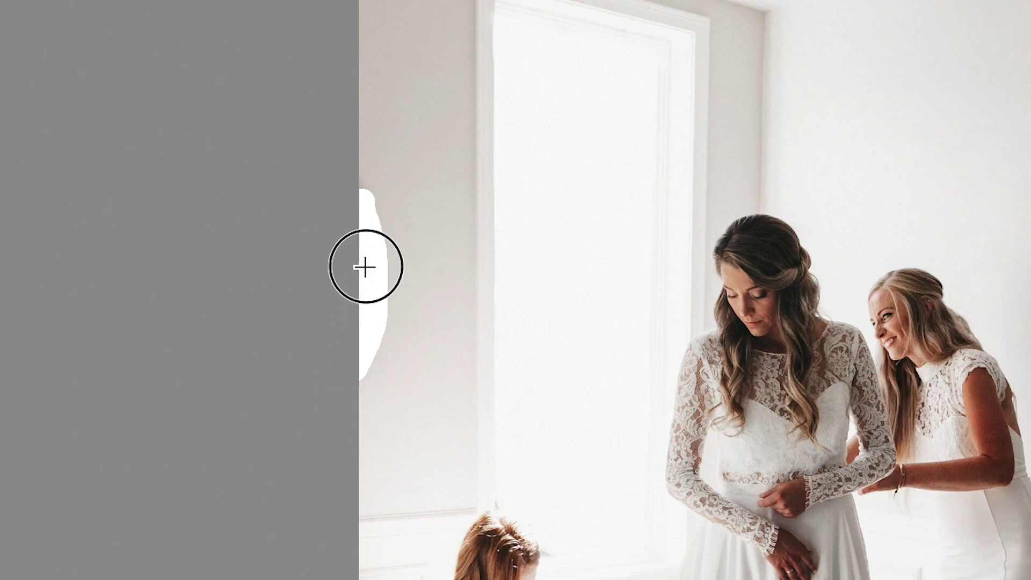